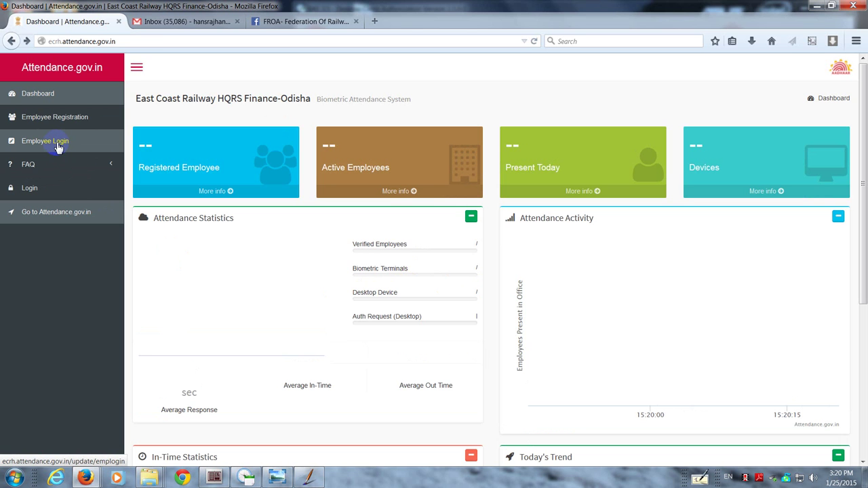
- Try Employee Login, return from its database error, then log in to the management Console
left_click(59, 144)
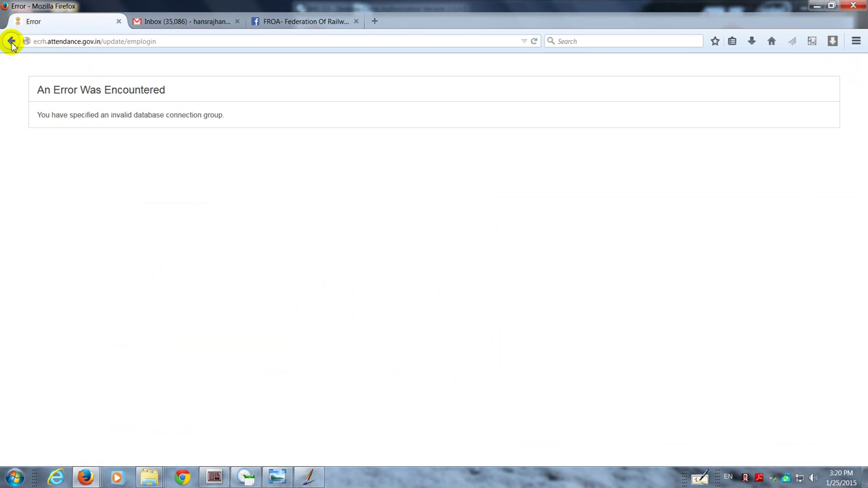
left_click(11, 40)
left_click(54, 185)
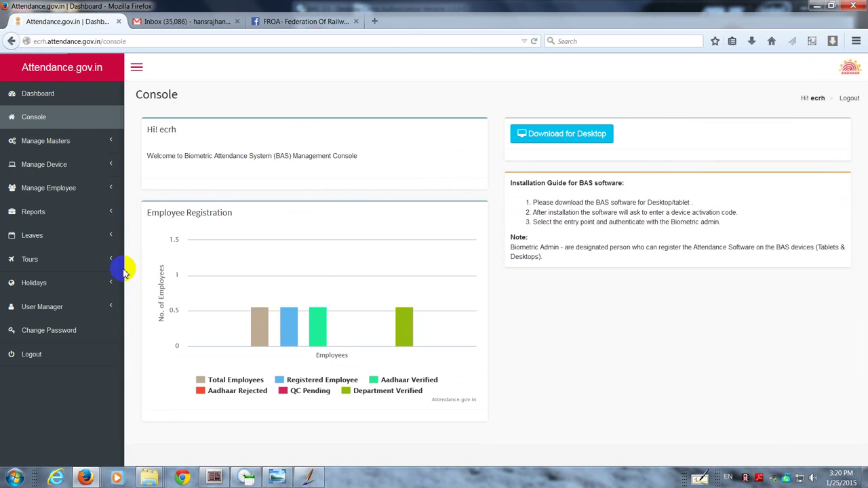
- Expand Manage Device in the sidebar and open the Biometric Admin list
left_click(58, 355)
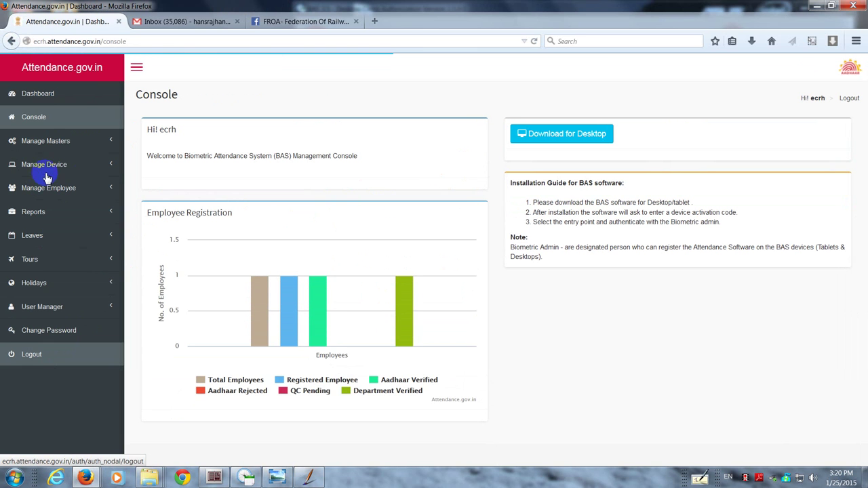
left_click(41, 117)
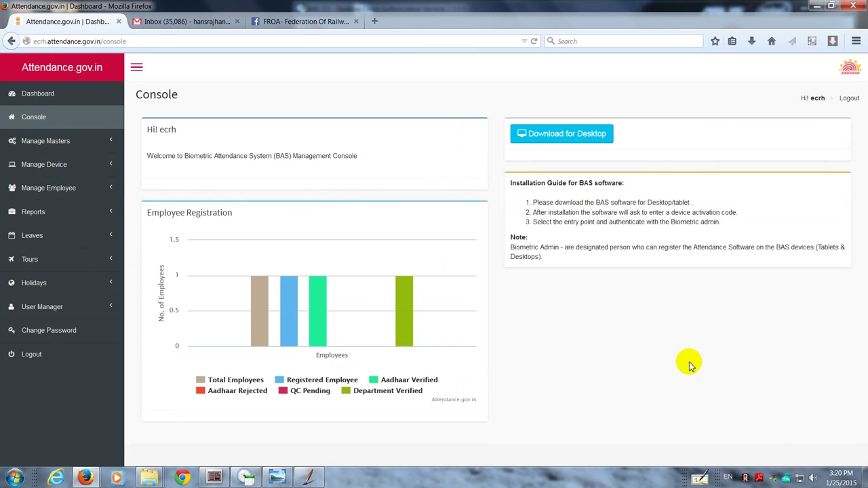
left_click(56, 170)
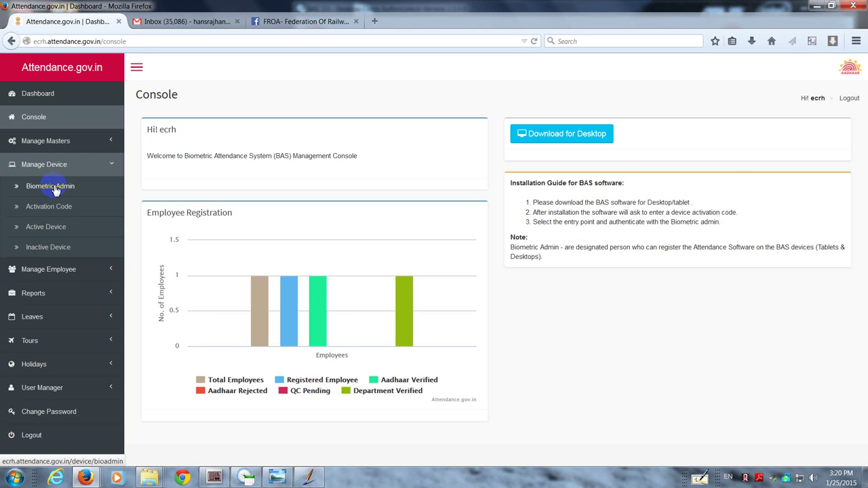
left_click(57, 187)
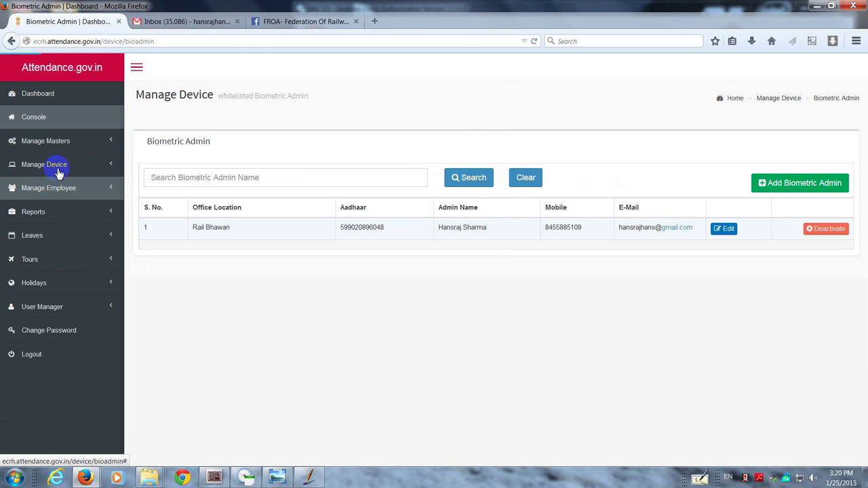
- Expand Manage Device again to reach the whitelisted biometric admins for Rail Bhawan
left_click(58, 171)
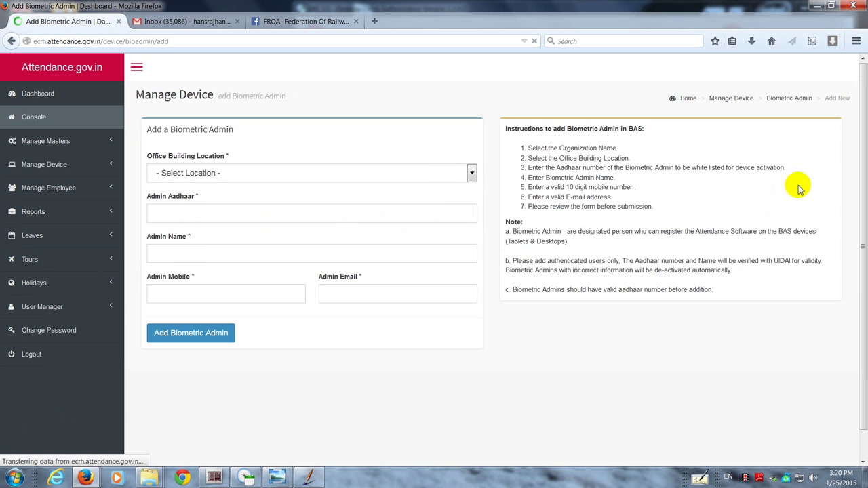
- Set the new admin's office building location to Rail Bhawan and visit the Aadhaar, name, mobile and email fields
left_click(478, 174)
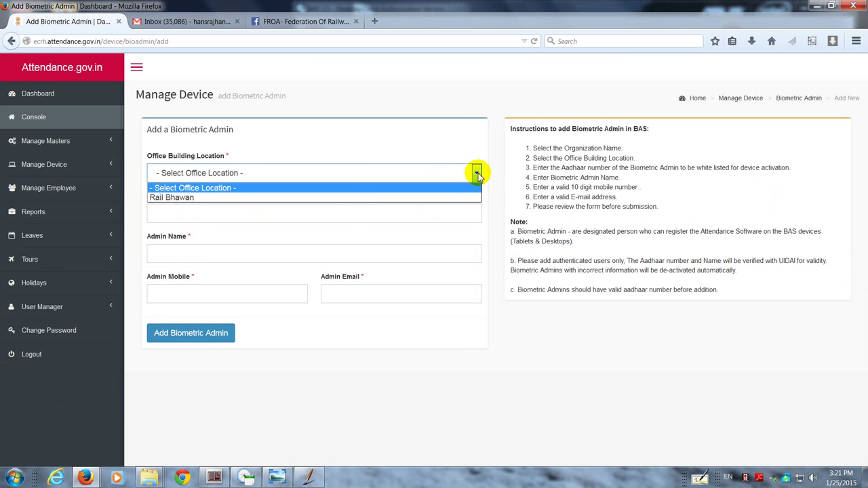
left_click(367, 198)
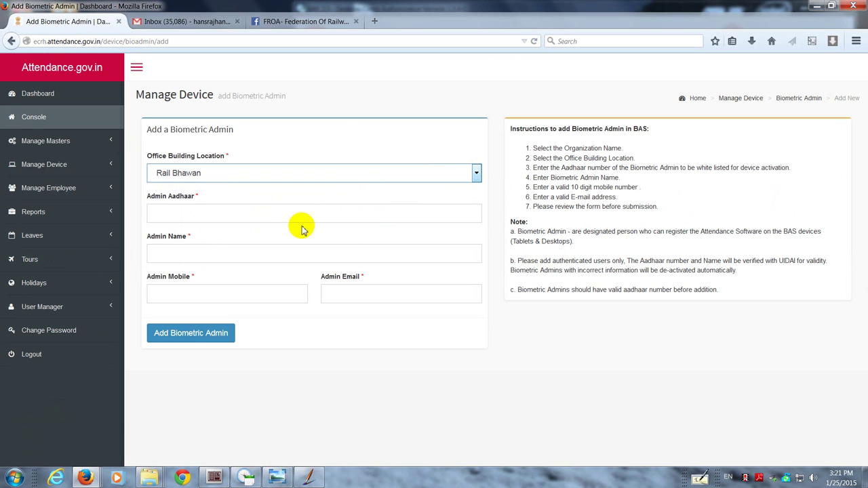
left_click(302, 214)
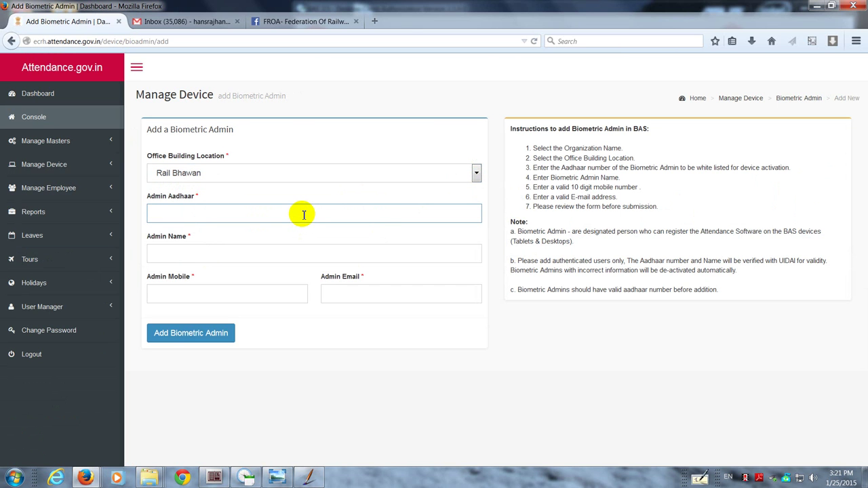
left_click(240, 256)
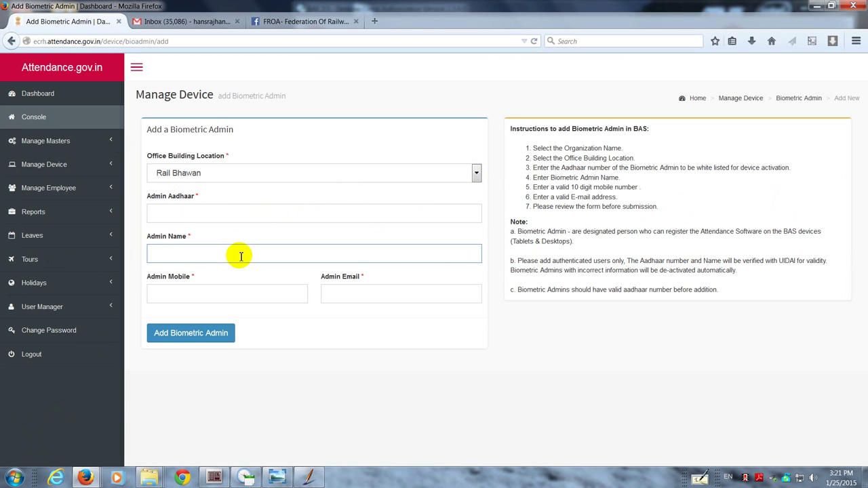
left_click(224, 293)
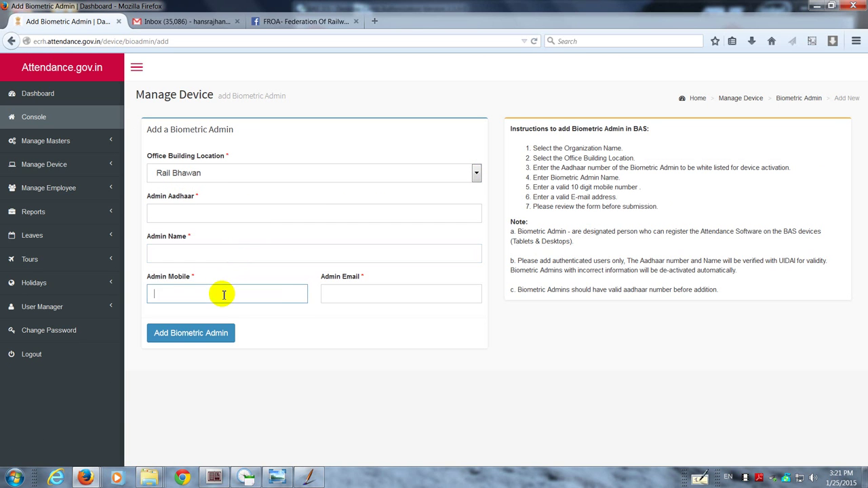
left_click(337, 293)
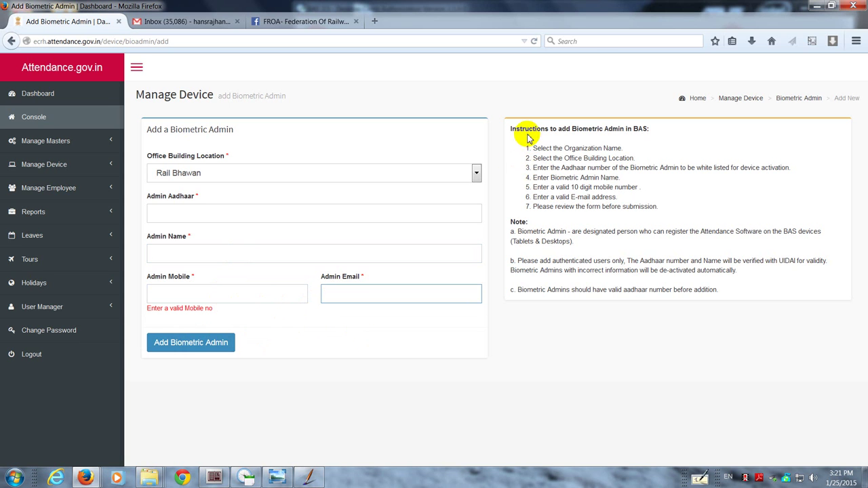
mouse_move(515, 129)
left_mouse_down()
mouse_move(630, 155)
mouse_move(640, 202)
mouse_move(659, 207)
mouse_move(590, 231)
mouse_move(650, 240)
mouse_move(687, 263)
mouse_move(814, 261)
left_mouse_up()
left_click(772, 292)
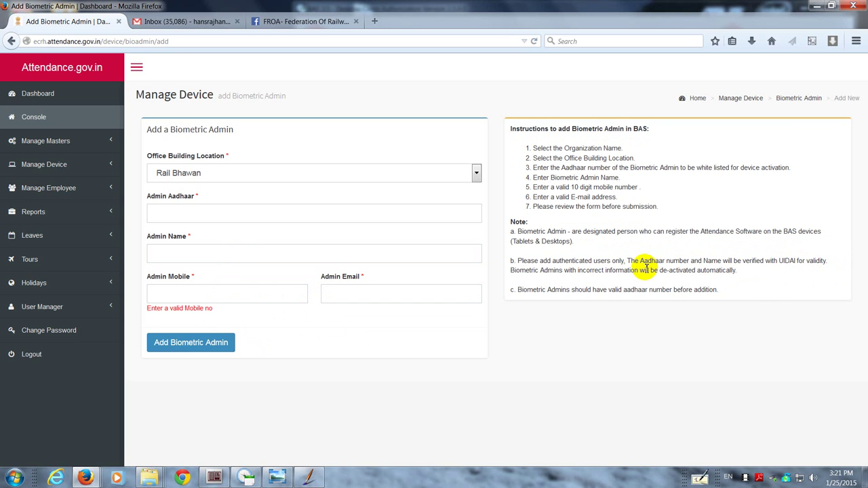
mouse_move(627, 260)
left_mouse_down()
mouse_move(810, 260)
mouse_move(780, 281)
left_mouse_up()
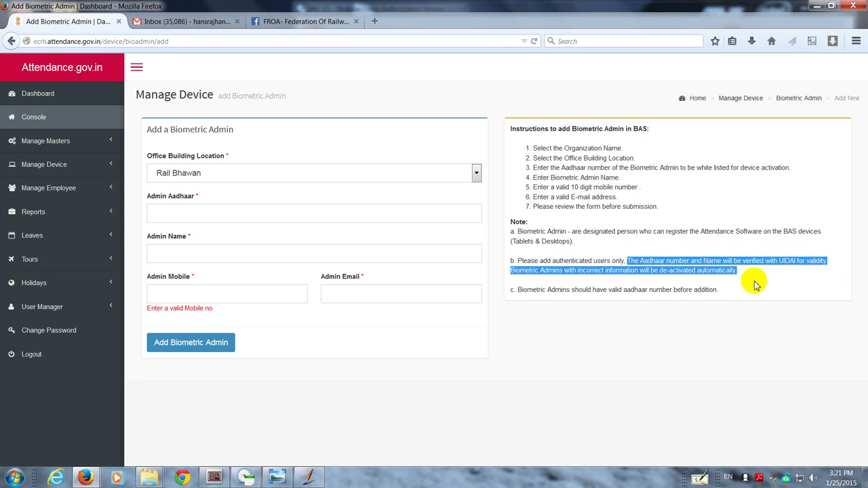
left_click(757, 285)
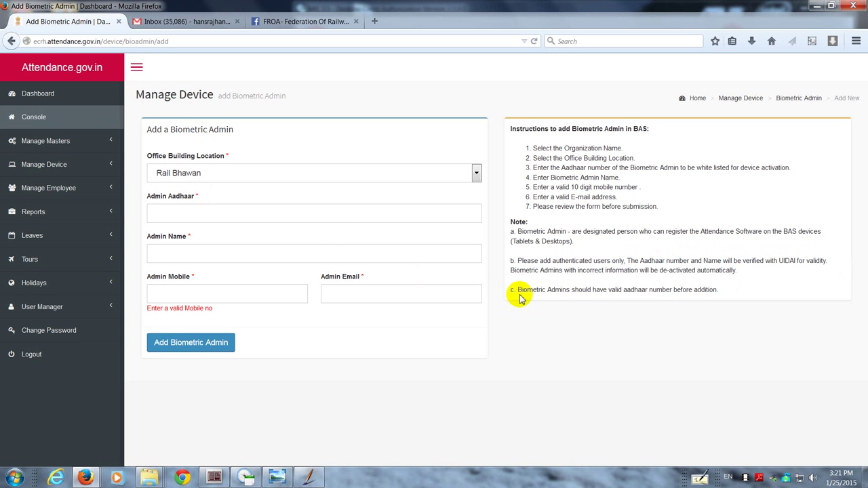
left_click_drag(518, 291, 732, 292)
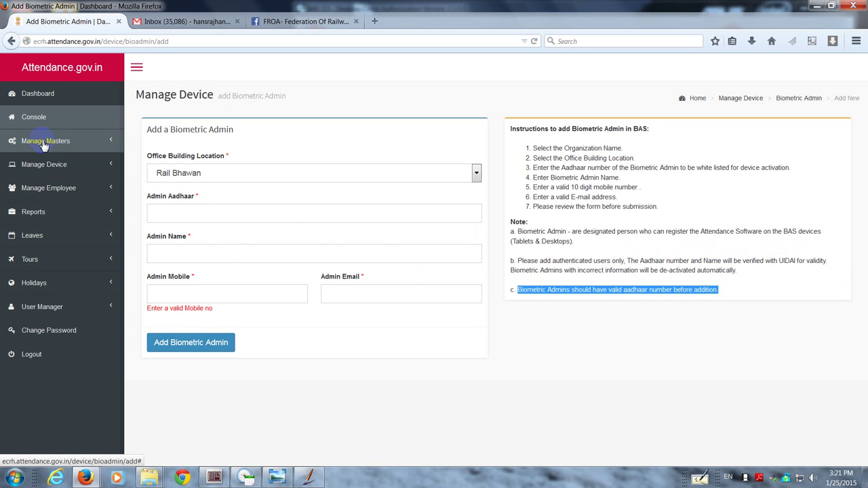
left_click(44, 165)
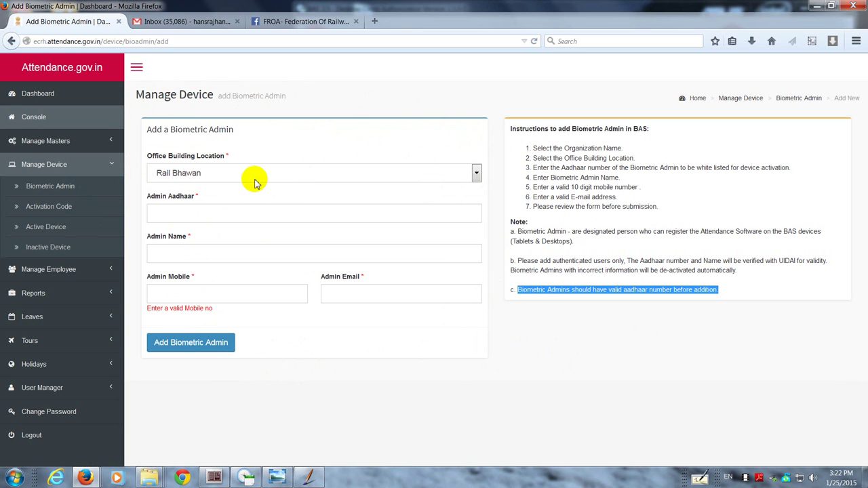
- Navigate the sidebar menus to reach the Generate Device Activation Code form under Manage Device
left_click(60, 192)
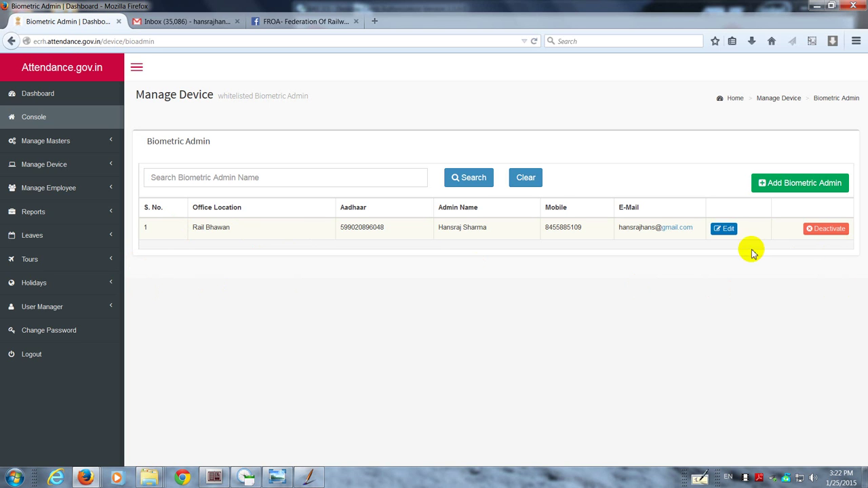
left_click(51, 193)
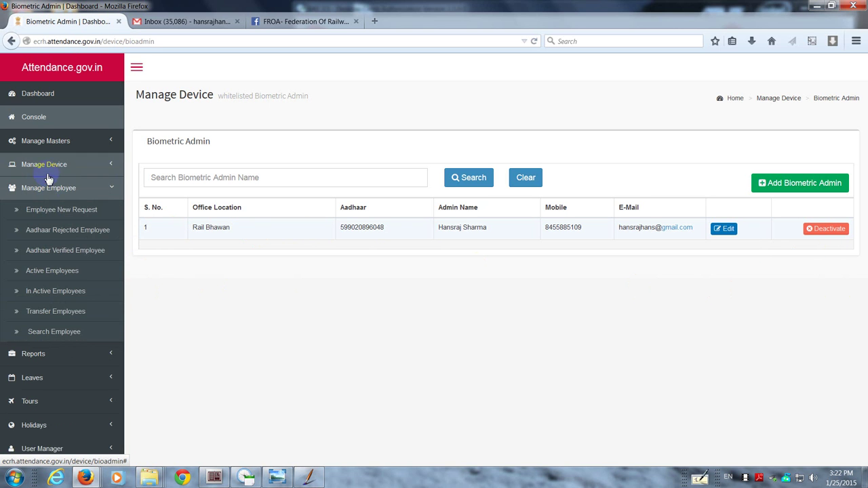
left_click(47, 164)
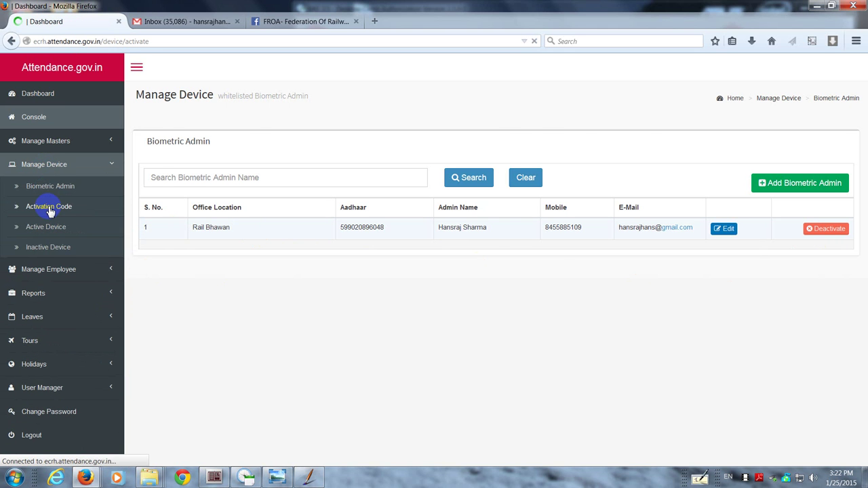
left_click(245, 480)
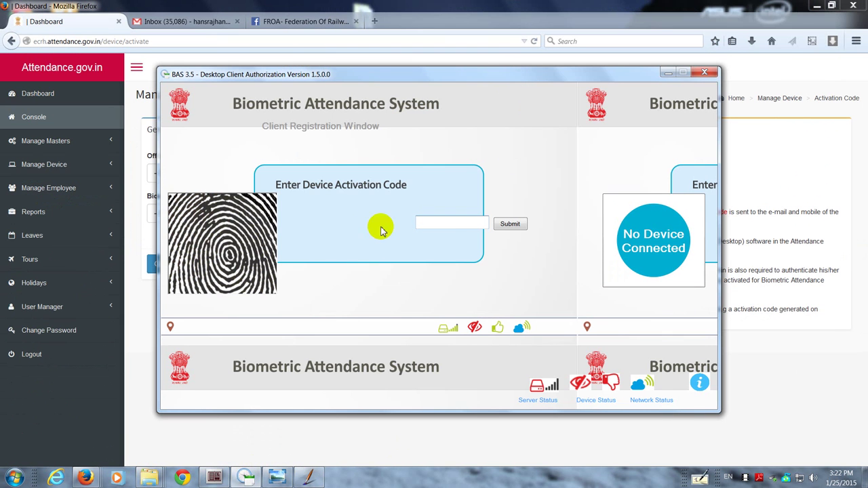
left_click(444, 224)
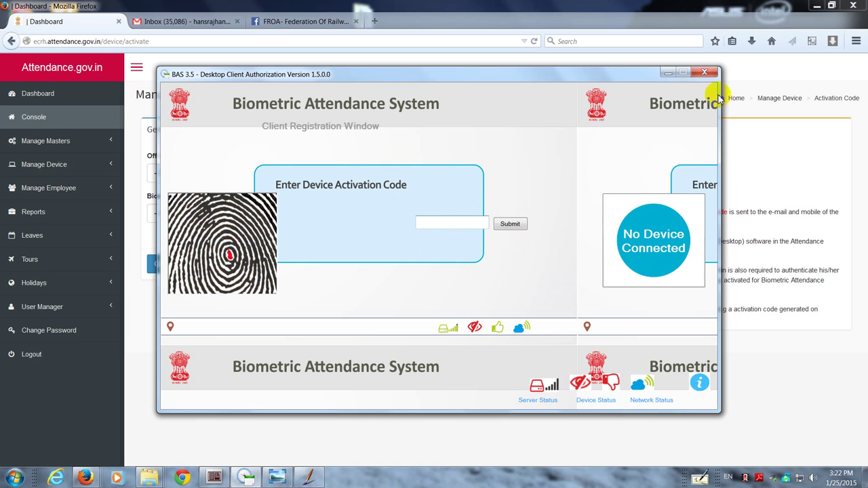
left_click(668, 73)
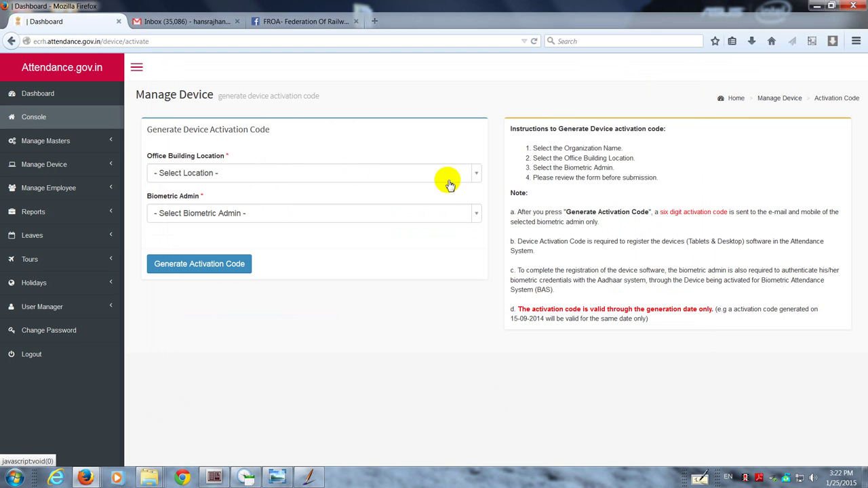
- Choose Rail Bhawan as location and the only listed biometric admin on the activation-code form
left_click(477, 175)
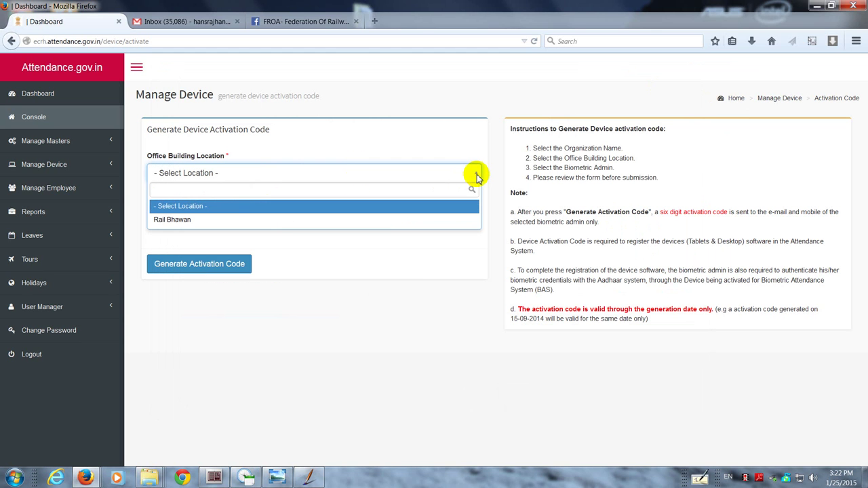
left_click(221, 221)
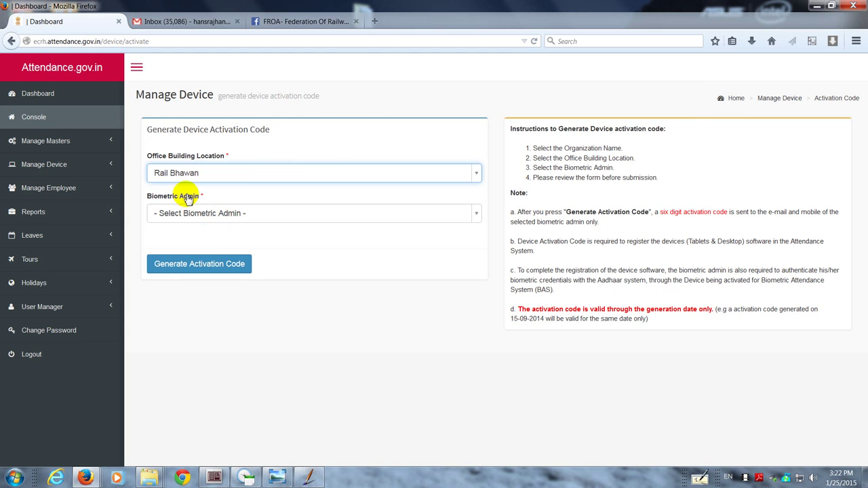
left_click(477, 215)
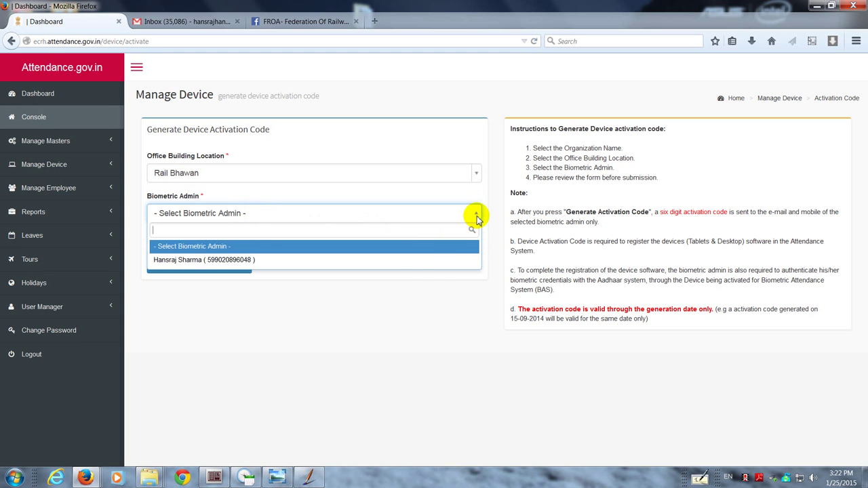
left_click(415, 261)
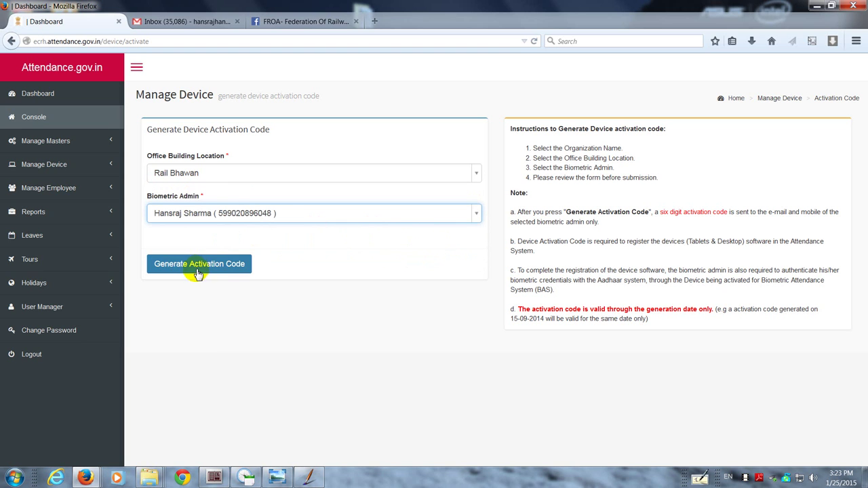
mouse_move(527, 145)
left_mouse_down()
mouse_move(562, 165)
mouse_move(649, 161)
left_mouse_up()
left_click(541, 160)
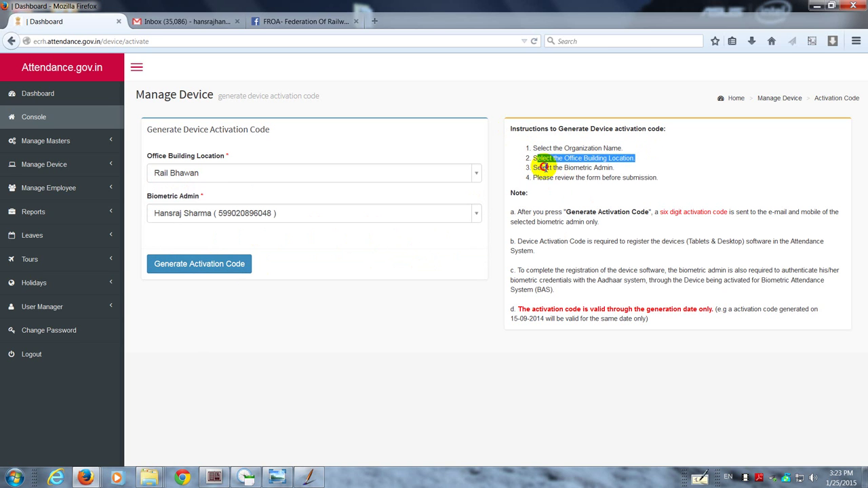
left_click_drag(542, 167, 614, 168)
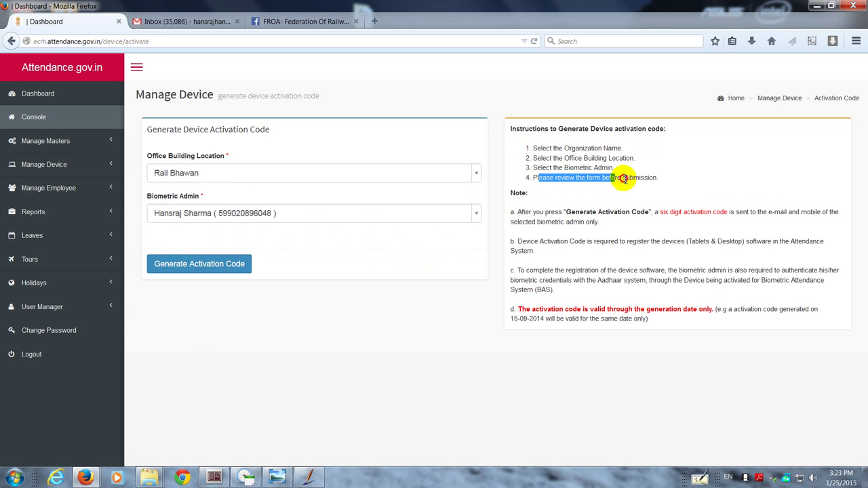
left_click_drag(540, 177, 658, 178)
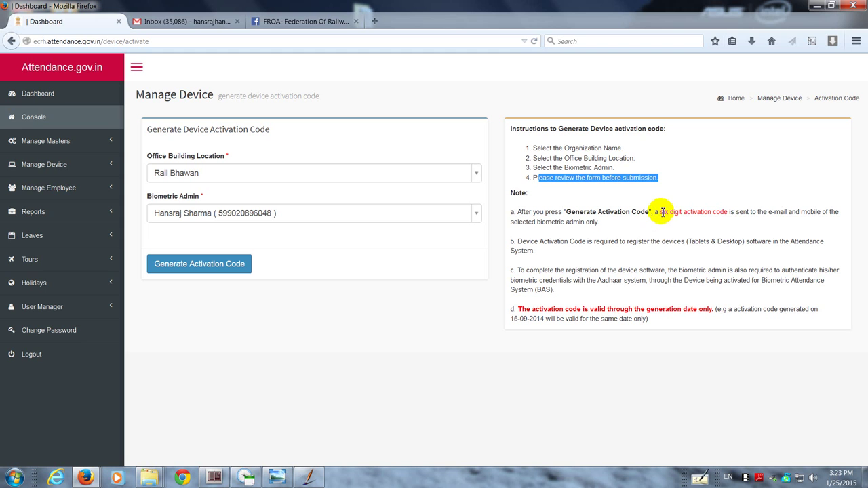
left_click_drag(661, 213, 727, 214)
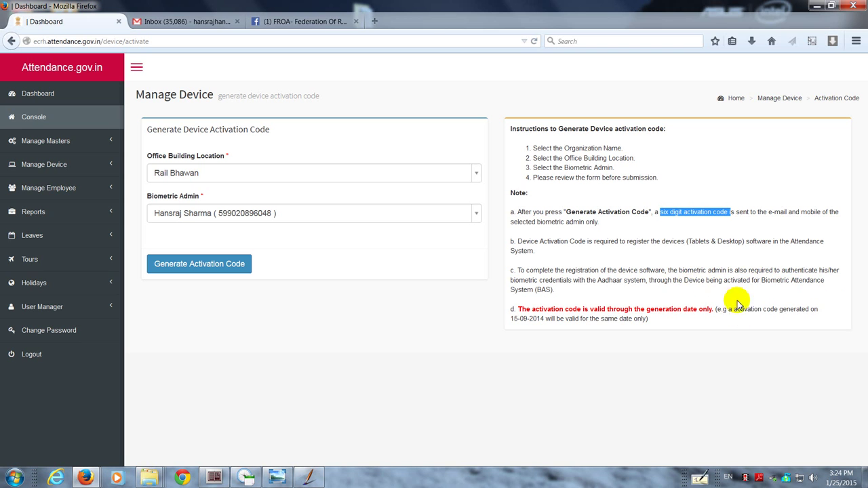
left_click(519, 310)
left_click_drag(518, 309, 726, 309)
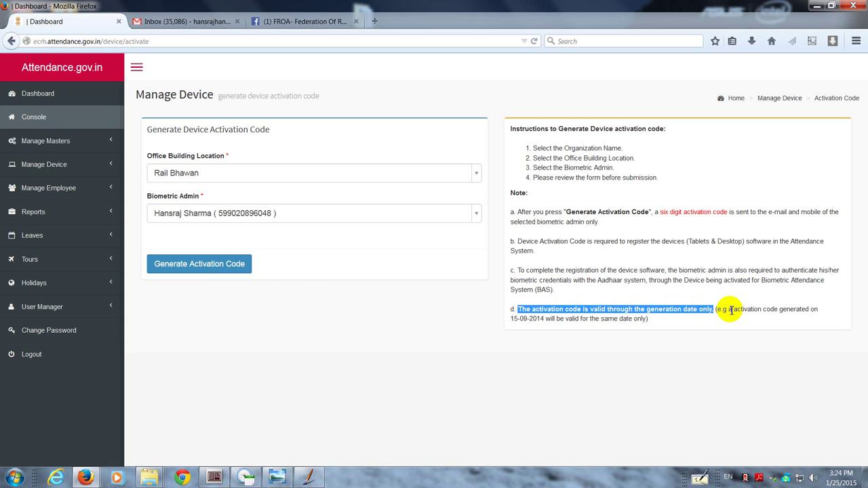
left_click(731, 310)
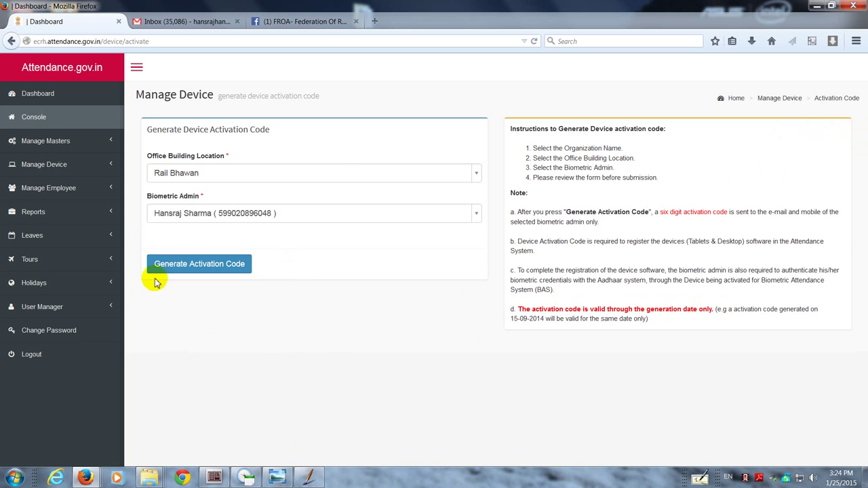
- Expand Manage Device and open the Active Device list
left_click(76, 175)
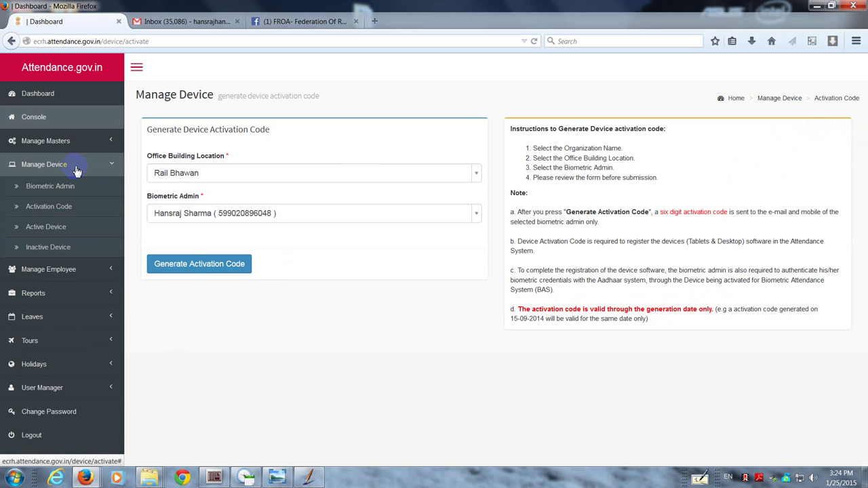
left_click(46, 231)
- Minimize the browser and bring the Biometric Attendance System client back from the taskbar
left_click(818, 9)
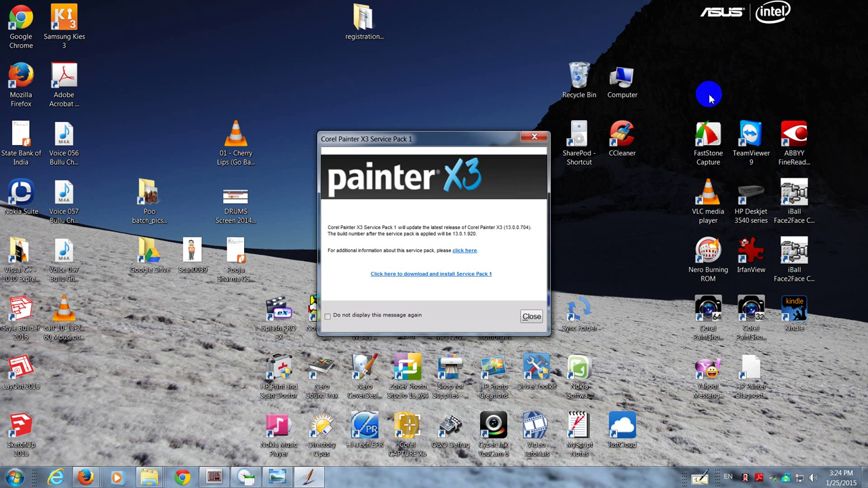
left_click(214, 480)
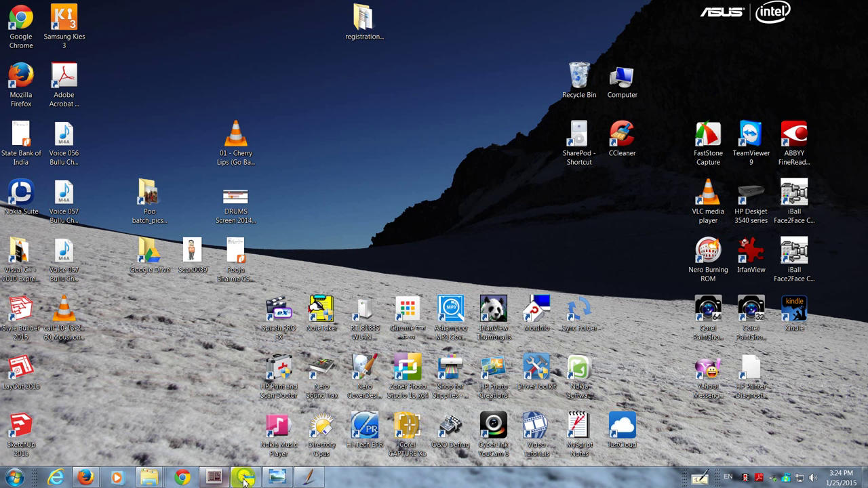